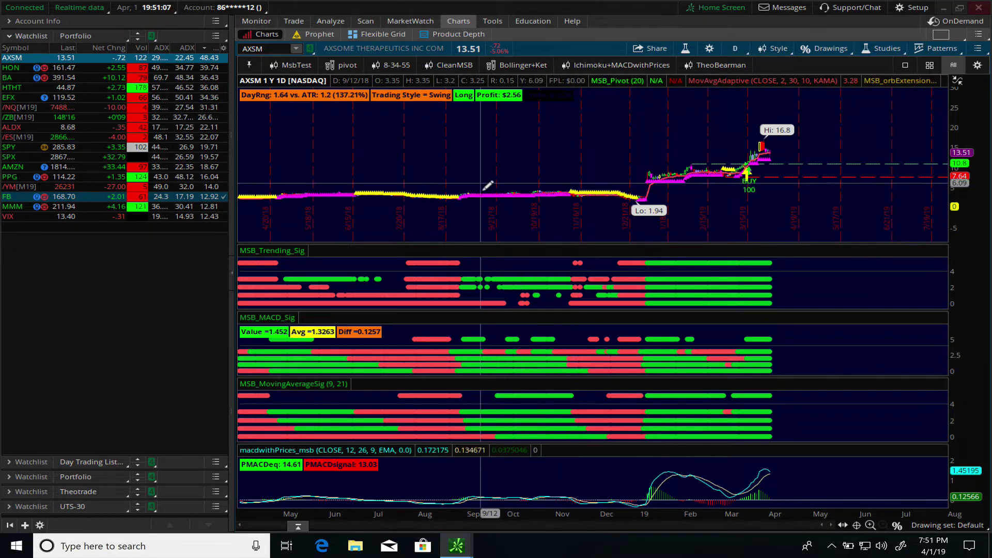
Open the Scan tab to show Stock Hacker's Top10 Sizzling Stocks results.
{"action": "left_click", "coordinate": [368, 17]}
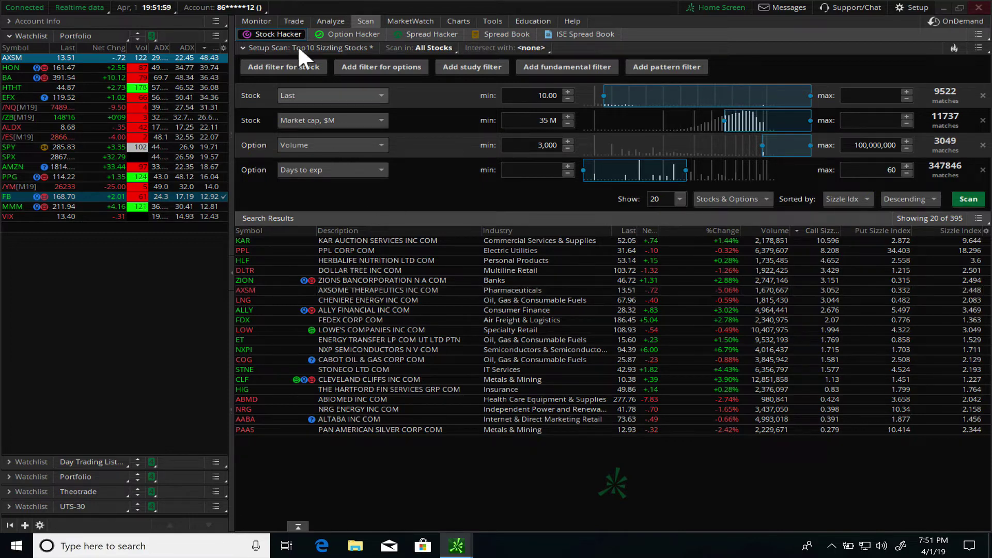
Open the AXSM option chain, briefly check Options Statistics and Time & Sales, and collapse 18 APR 19.
{"action": "left_click", "coordinate": [294, 21]}
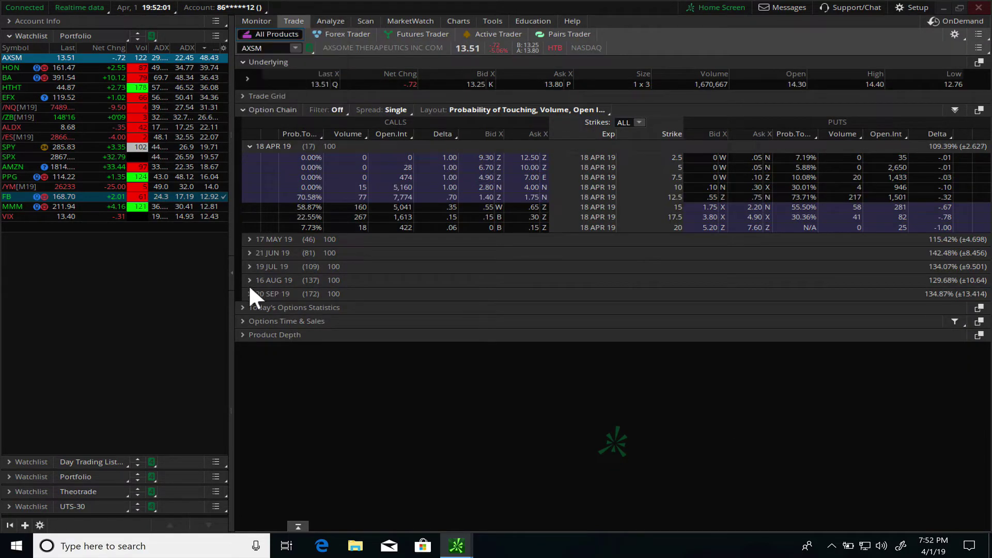
{"action": "left_click", "coordinate": [243, 305]}
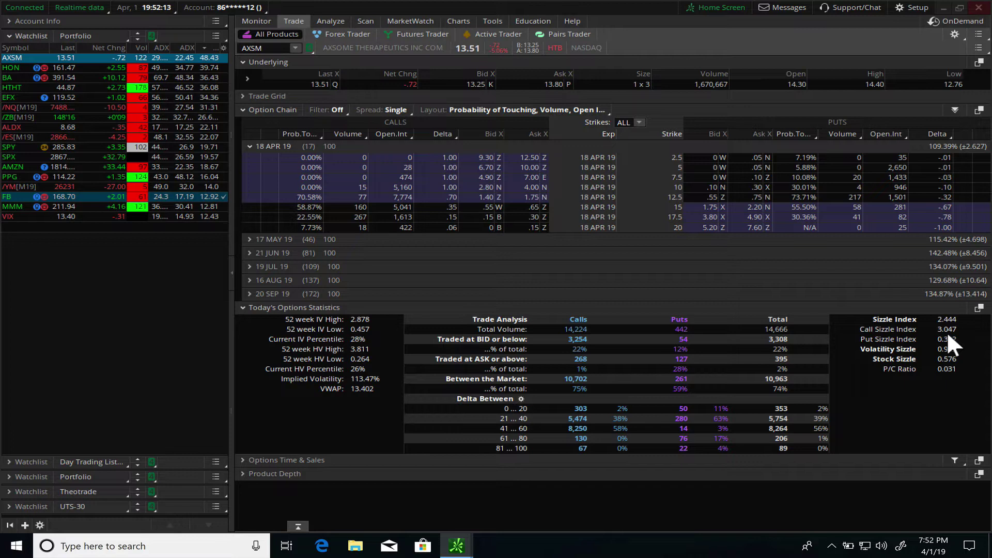
{"action": "left_click", "coordinate": [242, 306]}
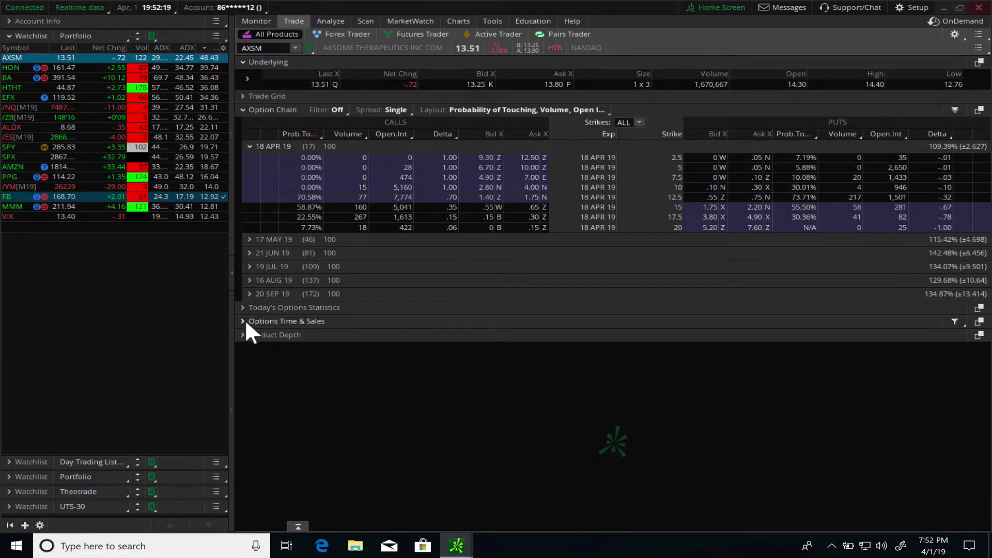
{"action": "left_click", "coordinate": [244, 319]}
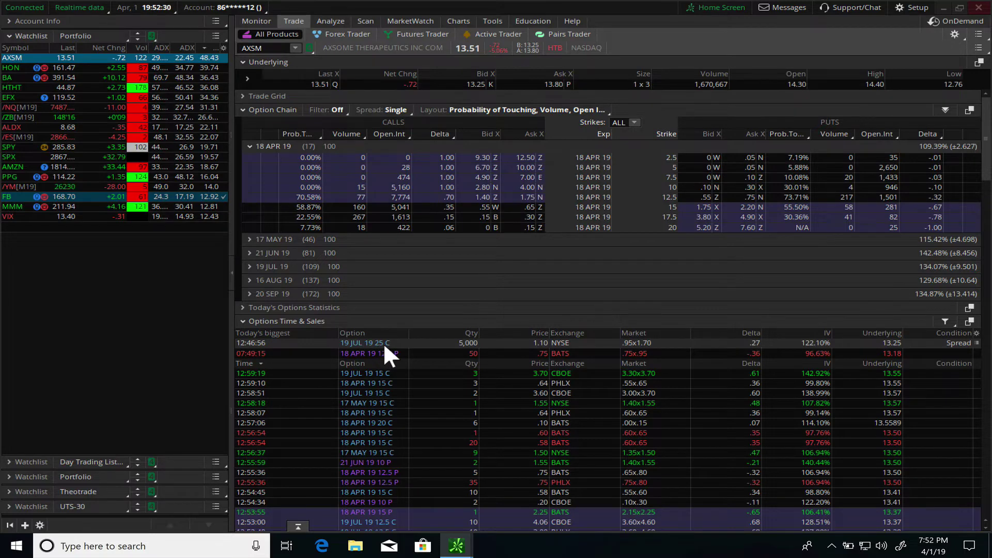
{"action": "left_click", "coordinate": [243, 319]}
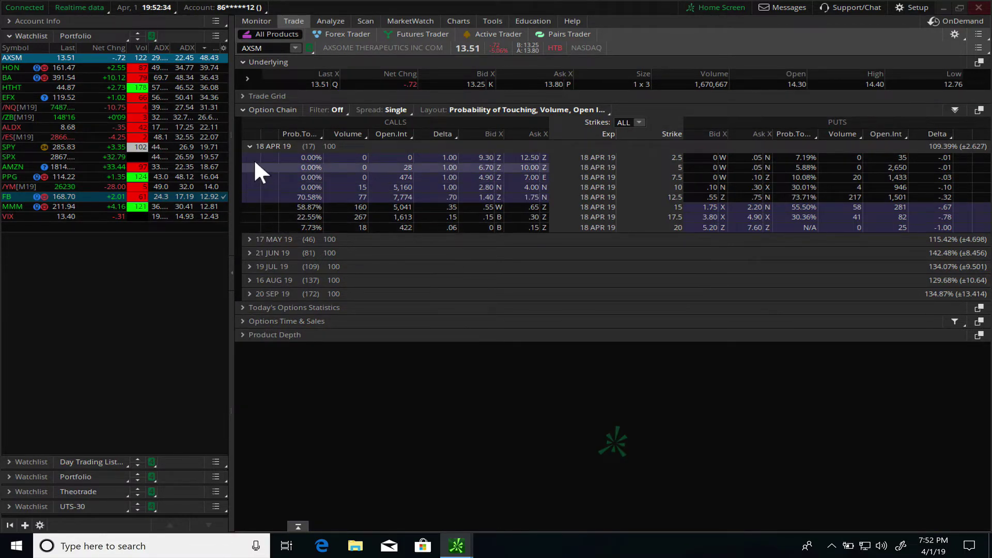
{"action": "left_click", "coordinate": [250, 146]}
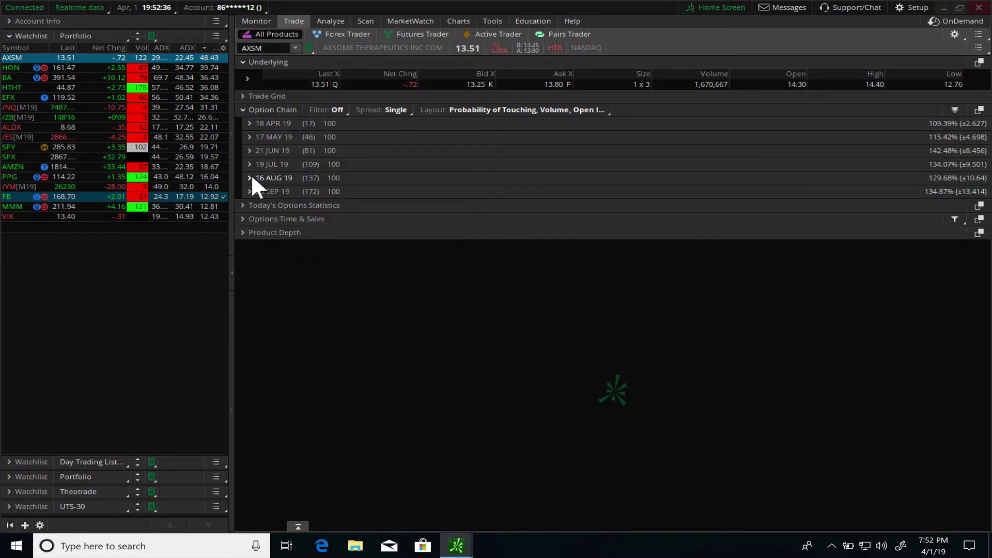
Expand 19 JUL 19 and load a buy order for the 15/17.5 call vertical from the 15 call.
{"action": "left_click", "coordinate": [249, 162]}
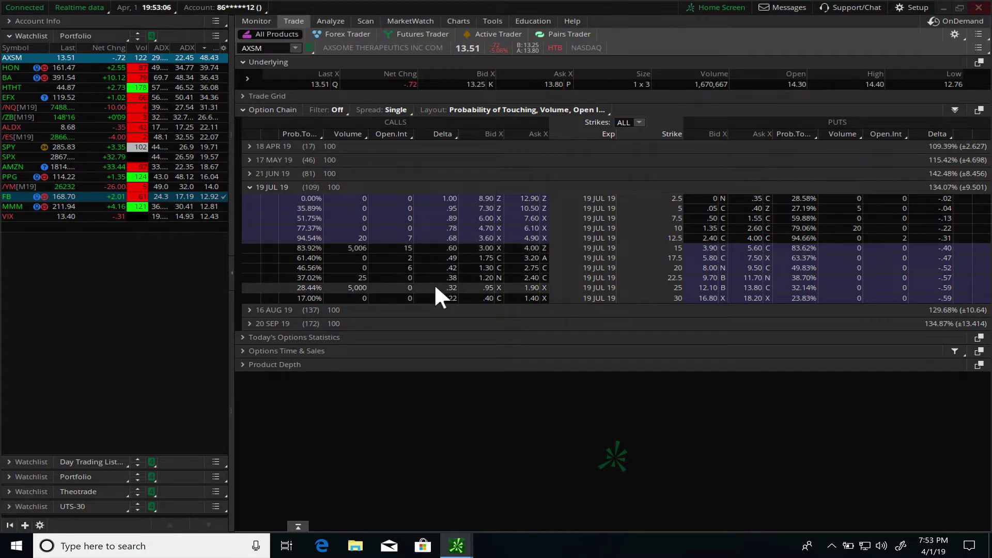
{"action": "right_click", "coordinate": [499, 249]}
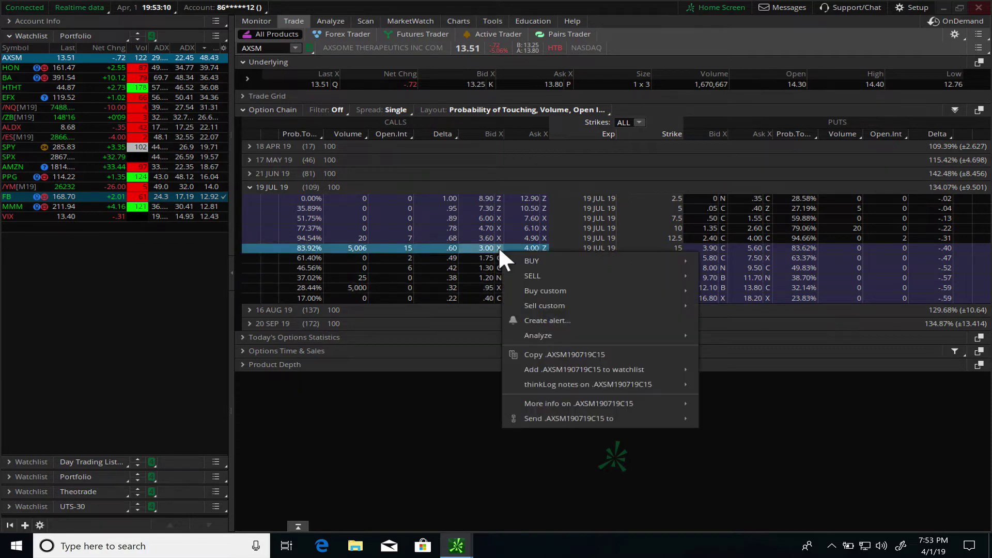
{"action": "mouse_move", "coordinate": [588, 261]}
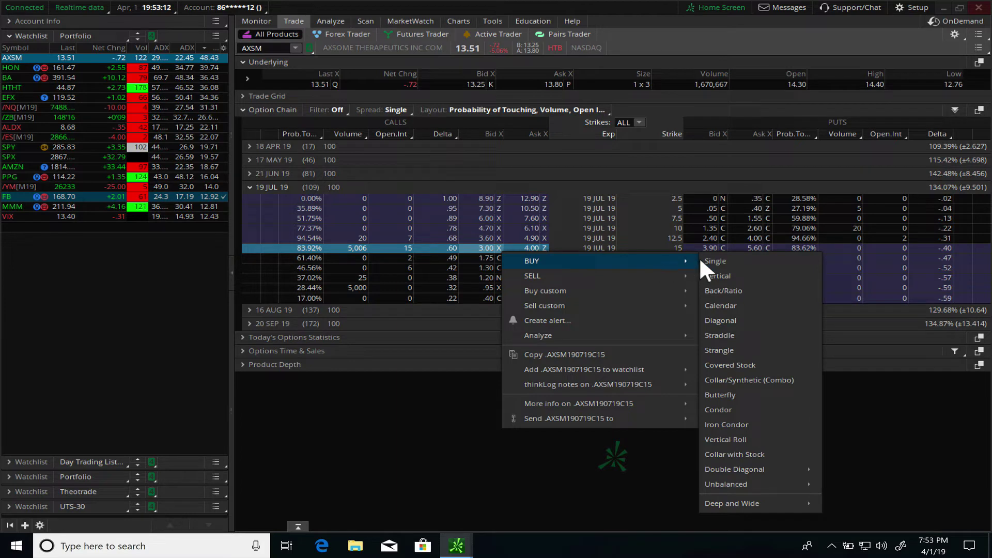
{"action": "left_click", "coordinate": [724, 277]}
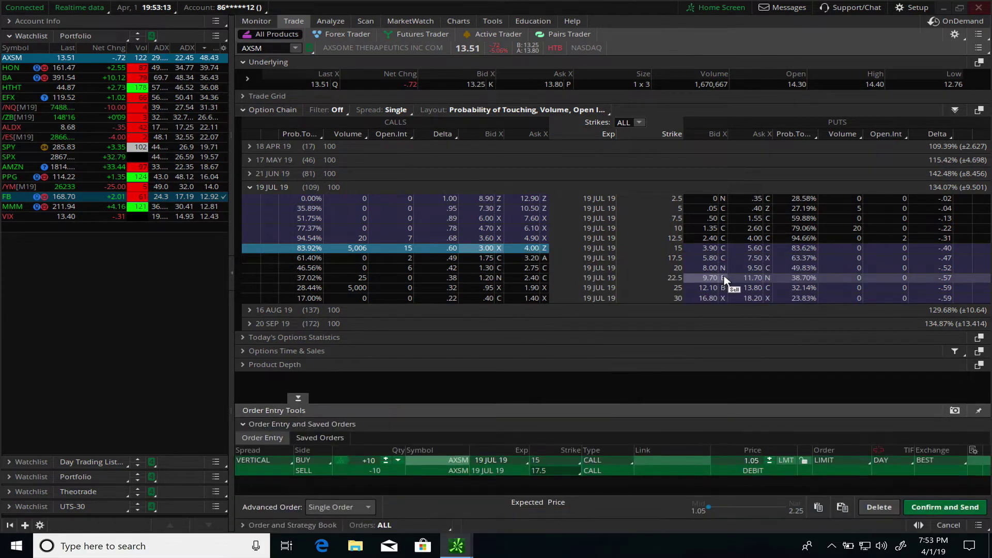
Change the vertical order to 5,000 contracts with the short leg at the 25 strike.
{"action": "left_click", "coordinate": [374, 465]}
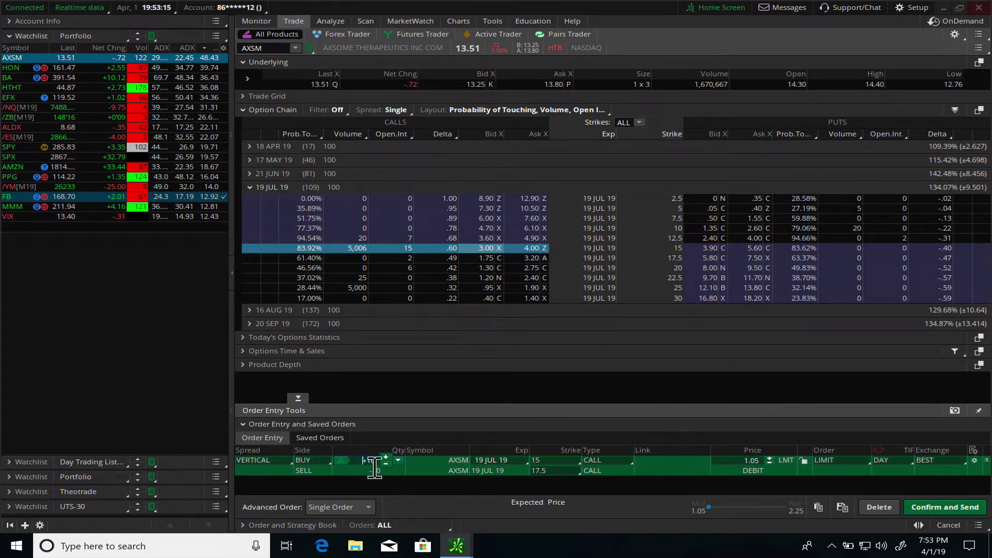
{"action": "type", "text": "500000"}
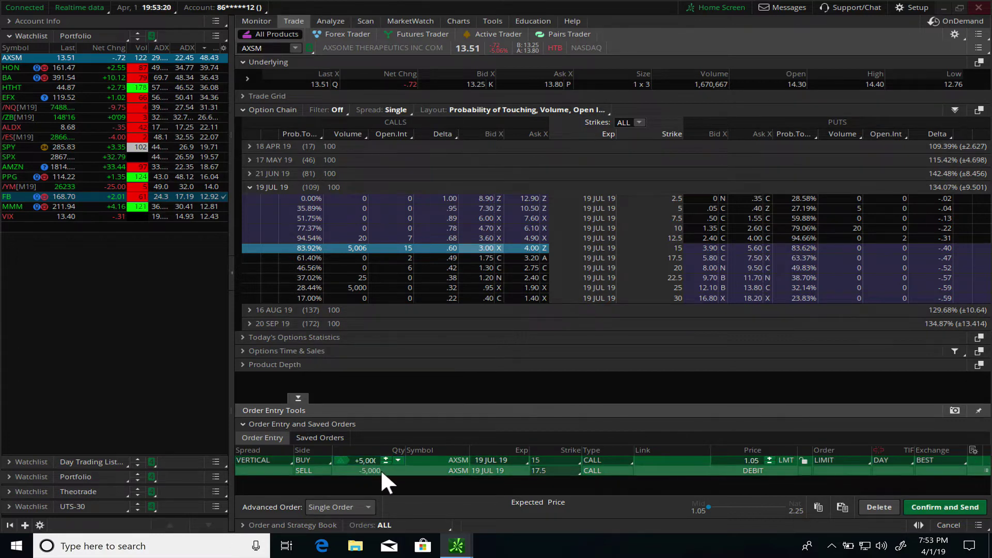
{"action": "key", "text": "Return"}
{"action": "left_click", "coordinate": [559, 469]}
{"action": "scroll", "coordinate": [575, 414], "scroll_direction": "down", "scroll_amount": 3}
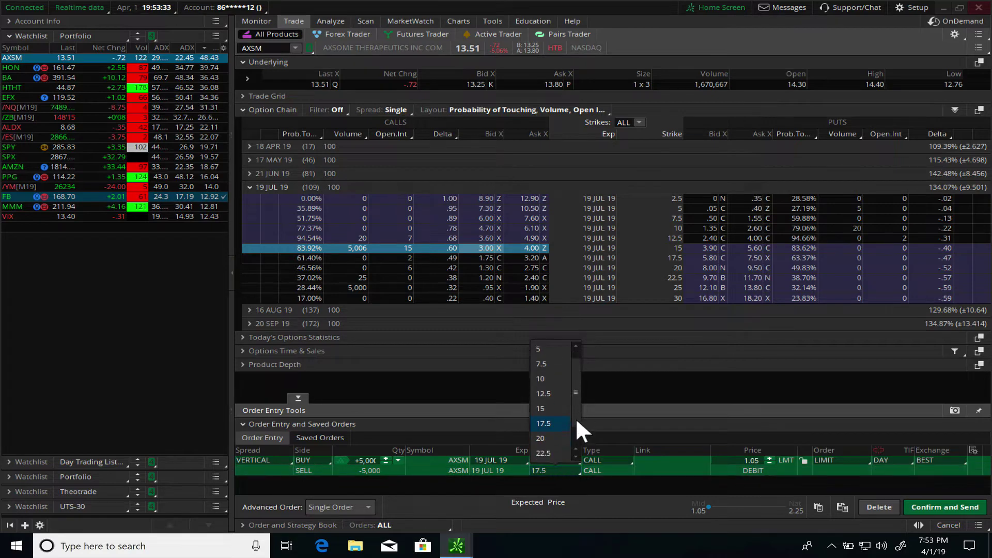
{"action": "left_click", "coordinate": [554, 439]}
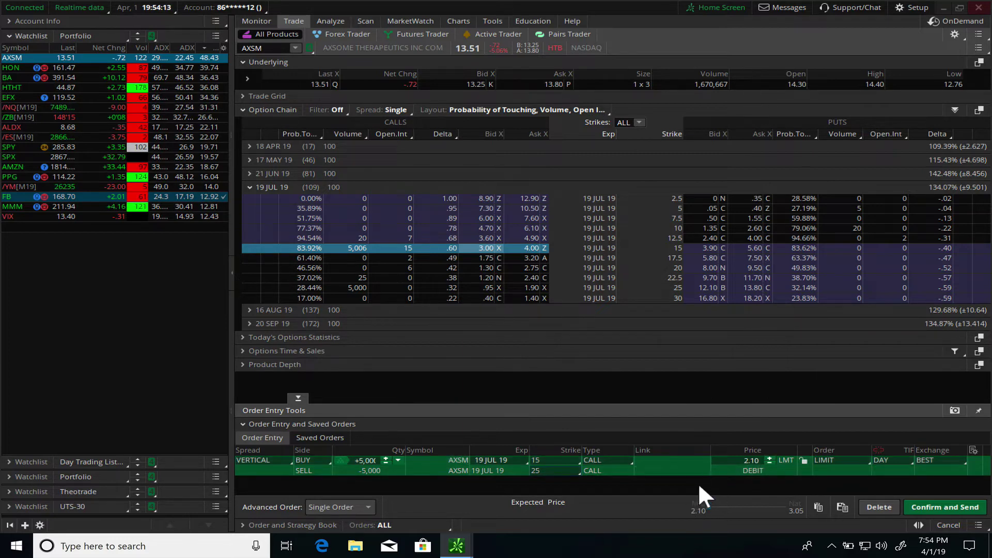
Analyze the spread order's risk profile, unchecking the duplicate simulated VERTICAL row.
{"action": "right_click", "coordinate": [662, 461]}
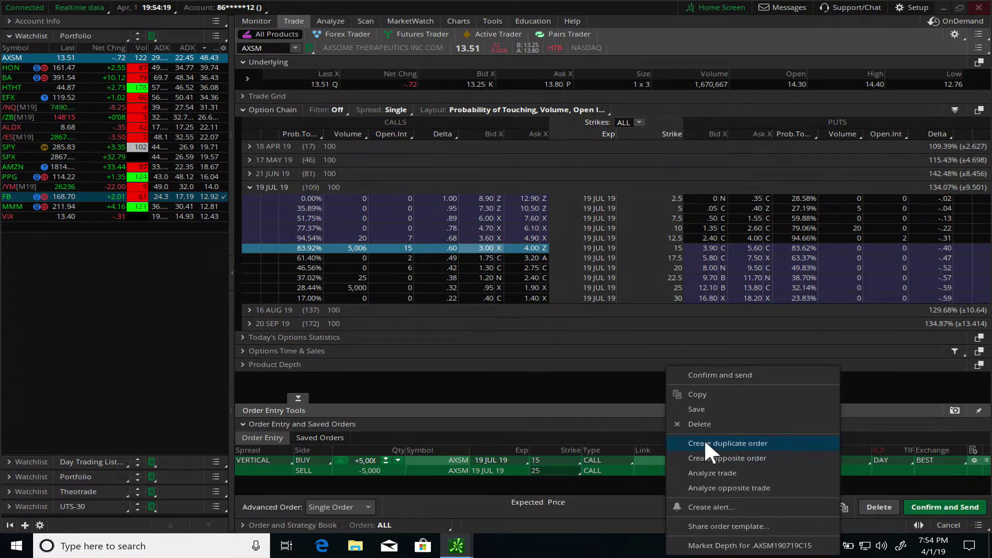
{"action": "left_click", "coordinate": [708, 473]}
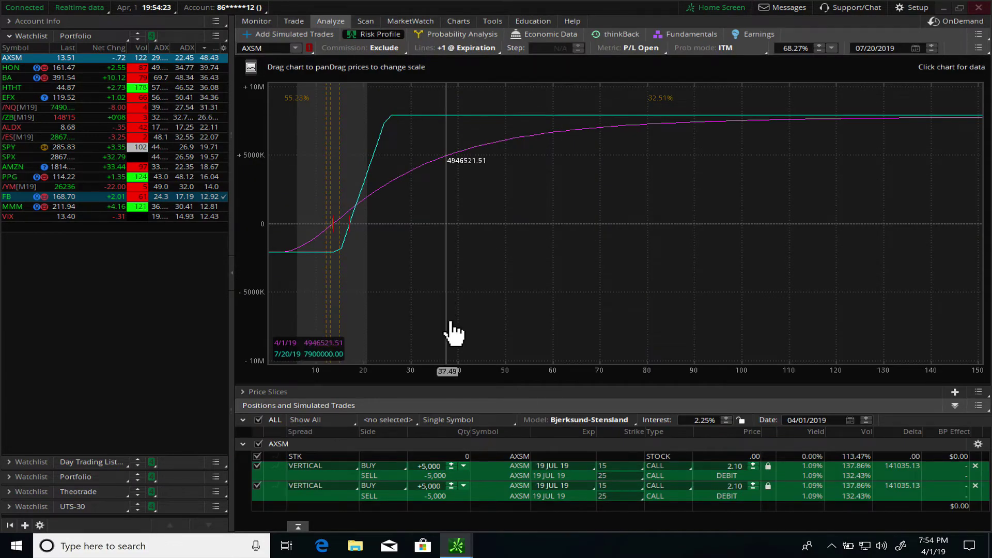
{"action": "left_click", "coordinate": [254, 464]}
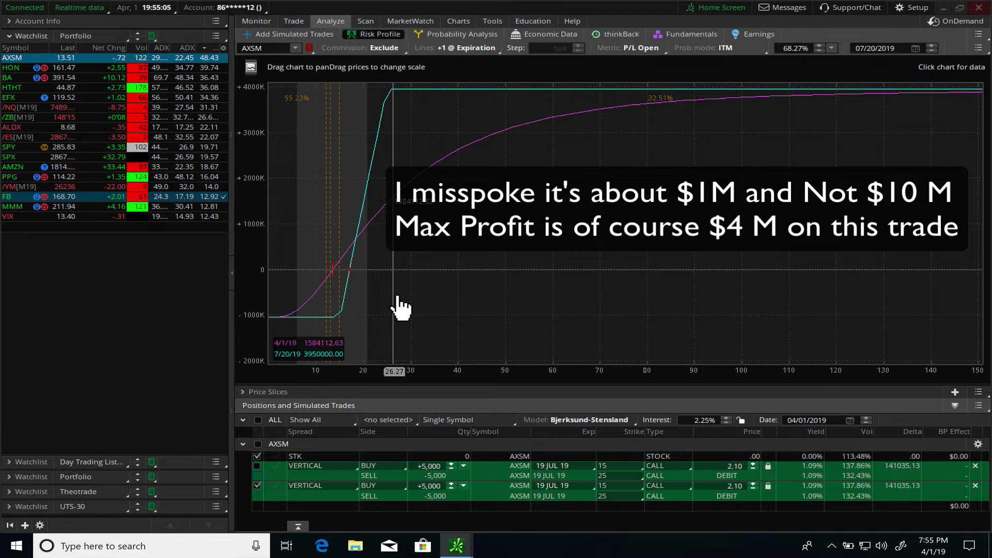
Return to the AXSM chart and zoom into mid-February through early May with a 0–25 price scale.
{"action": "left_click", "coordinate": [458, 21]}
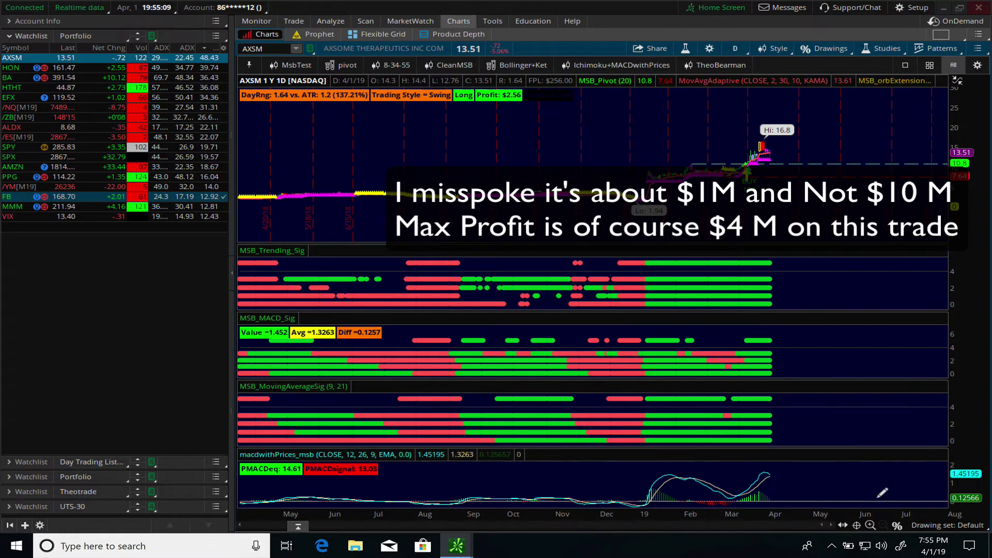
{"action": "left_click", "coordinate": [870, 525]}
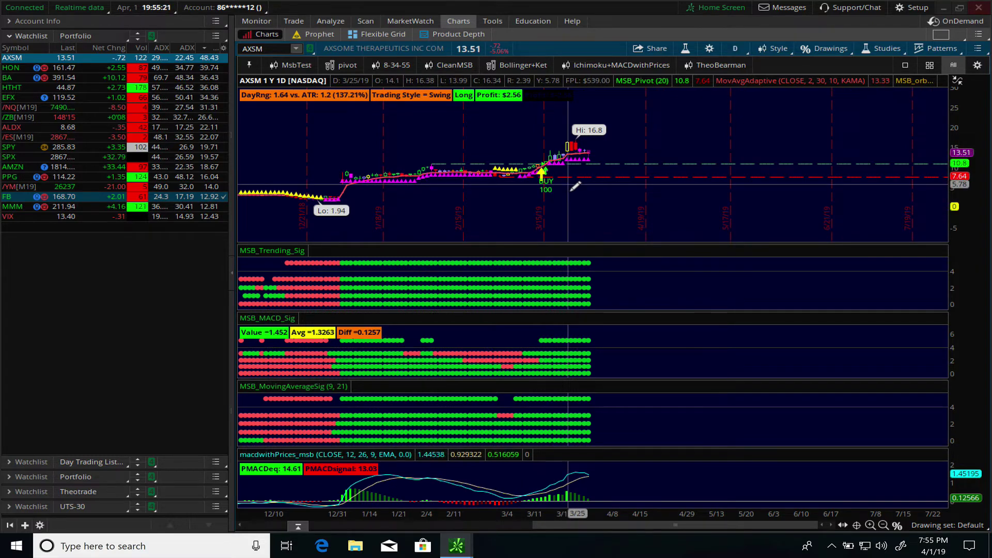
{"action": "left_click_drag", "start_coordinate": [453, 111], "coordinate": [613, 142]}
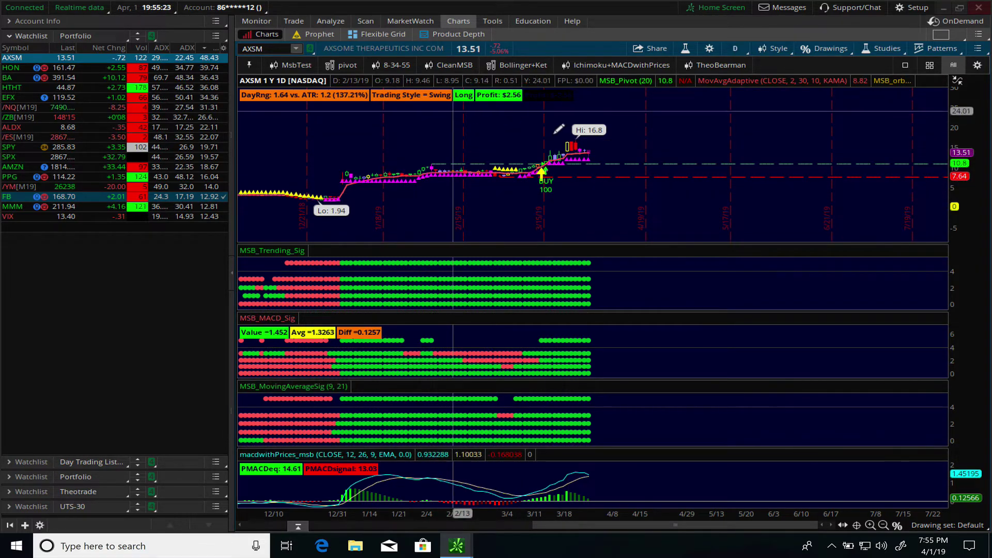
{"action": "left_click_drag", "start_coordinate": [705, 202], "coordinate": [713, 209]}
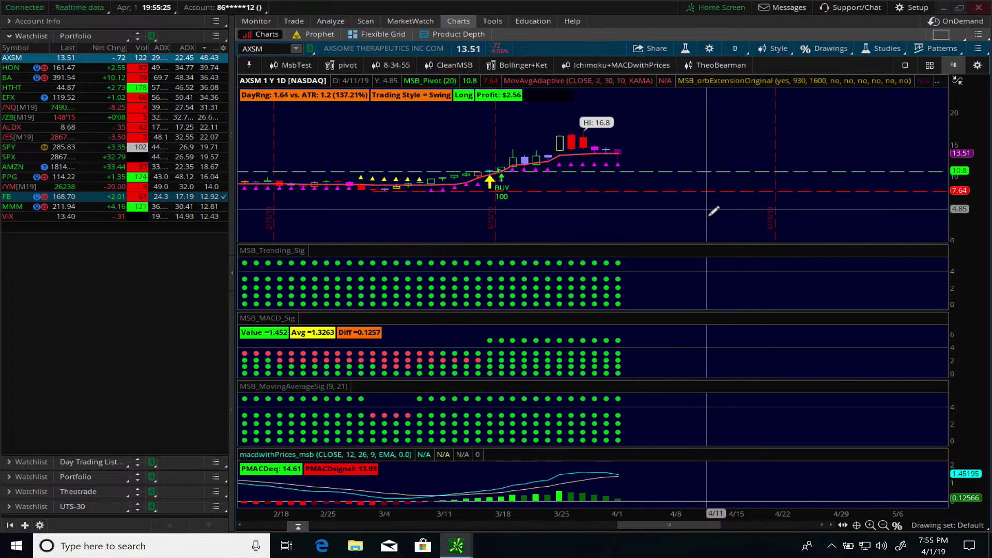
{"action": "left_click_drag", "start_coordinate": [965, 122], "coordinate": [968, 149]}
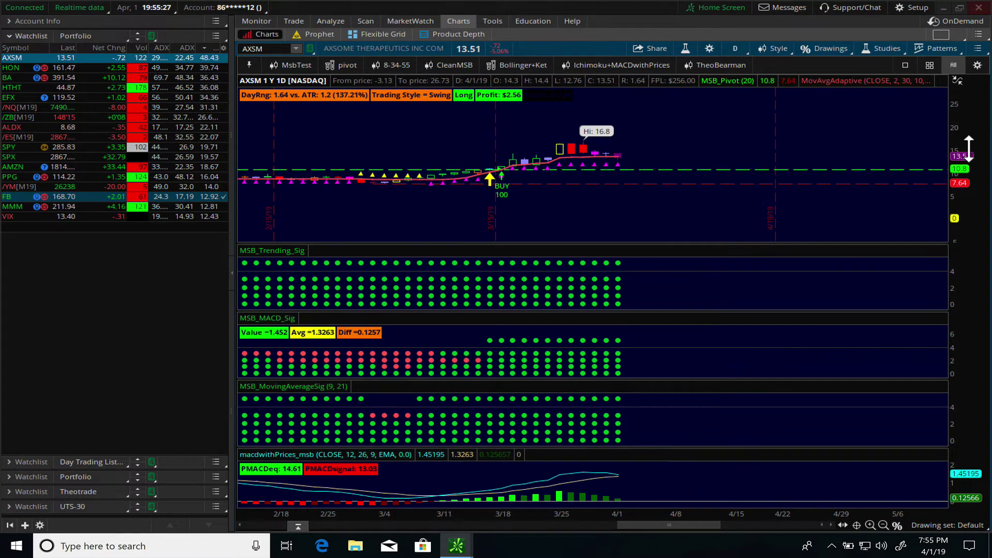
Zoom and pan the chart back out to show history from September onward.
{"action": "left_click", "coordinate": [884, 524]}
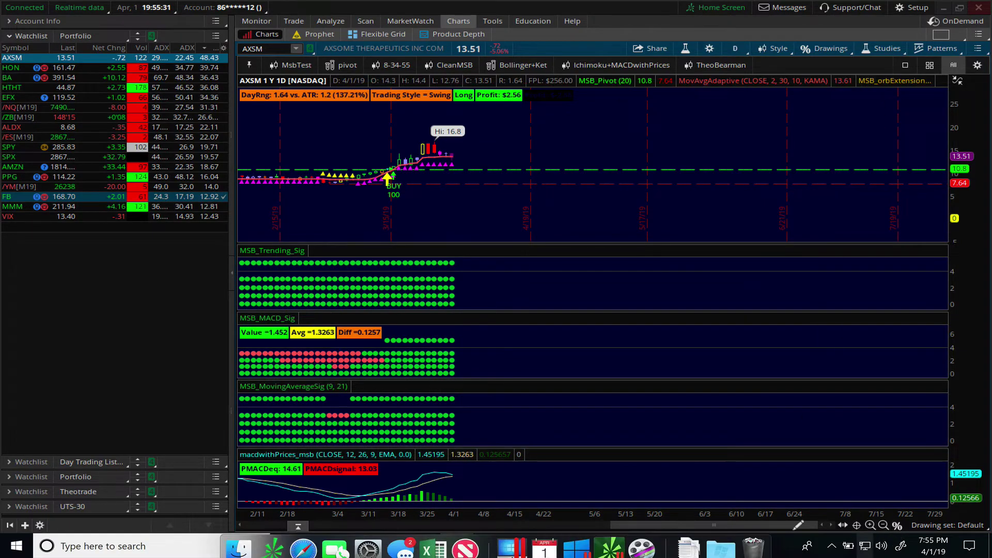
{"action": "left_click_drag", "start_coordinate": [789, 523], "coordinate": [745, 521]}
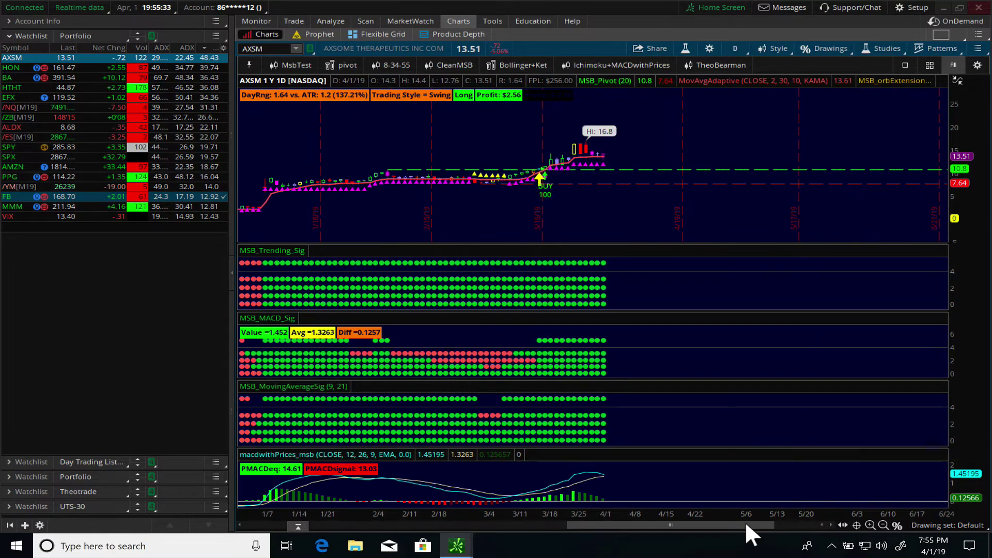
{"action": "left_click", "coordinate": [709, 48]}
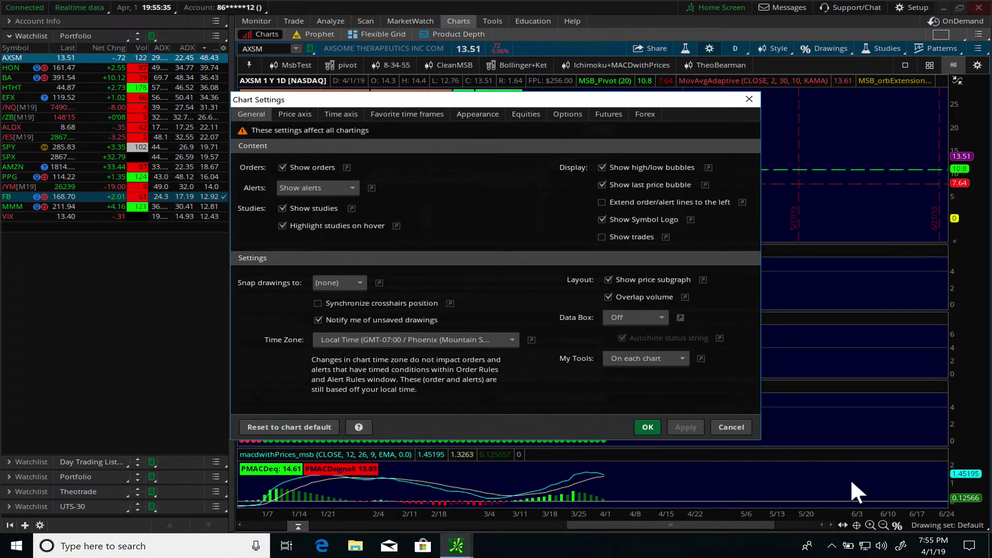
{"action": "left_click", "coordinate": [736, 429]}
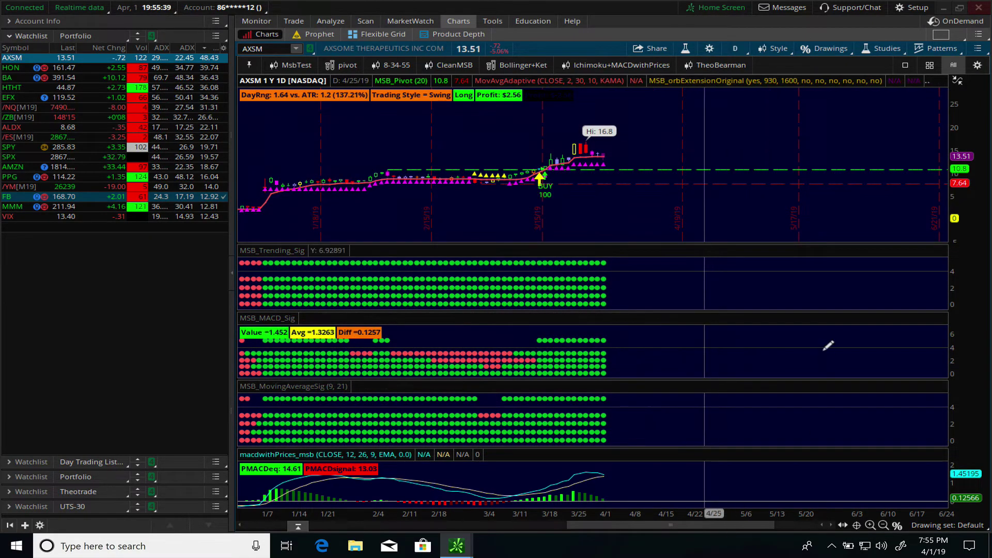
{"action": "left_click", "coordinate": [883, 524]}
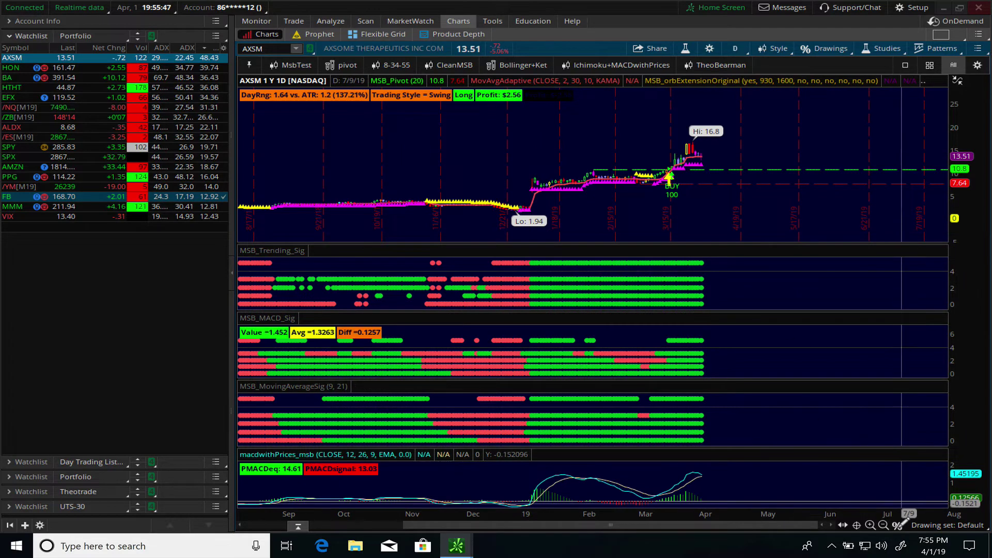
Draw a Fibonacci retracement from the 12/27 low to the 3/27 high, compressing the price scale to about −5–30.
{"action": "mouse_move", "coordinate": [899, 525]}
{"action": "left_click", "coordinate": [898, 427]}
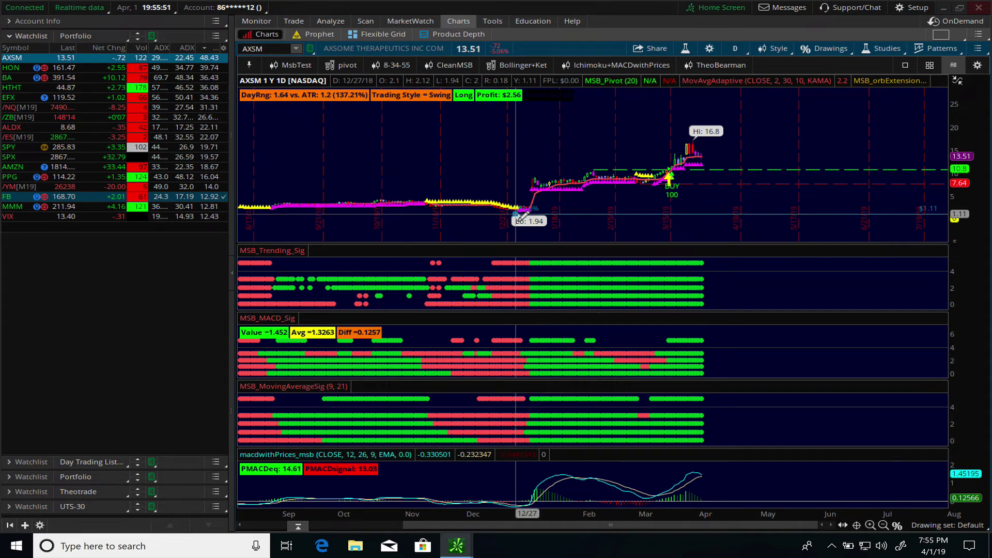
{"action": "left_click", "coordinate": [520, 214]}
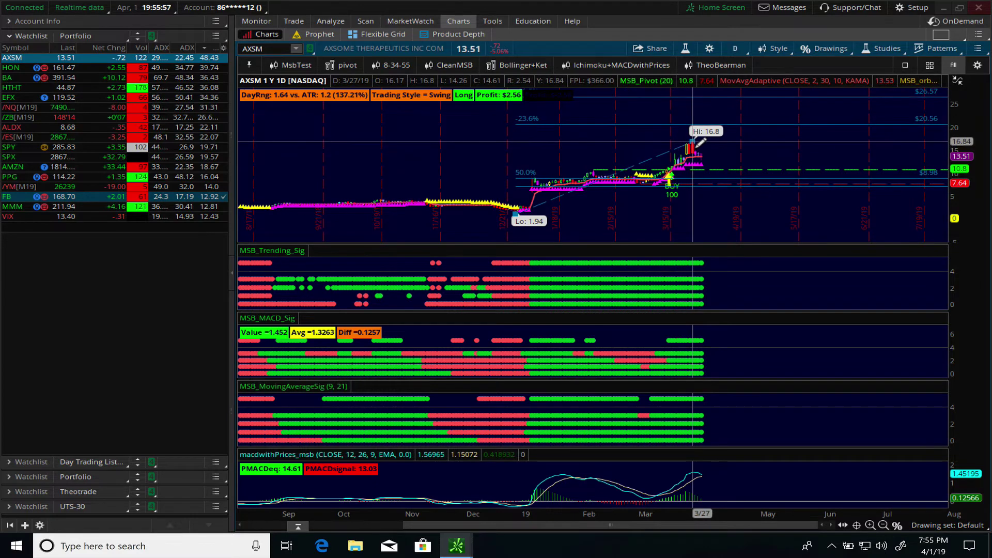
{"action": "left_click", "coordinate": [694, 142]}
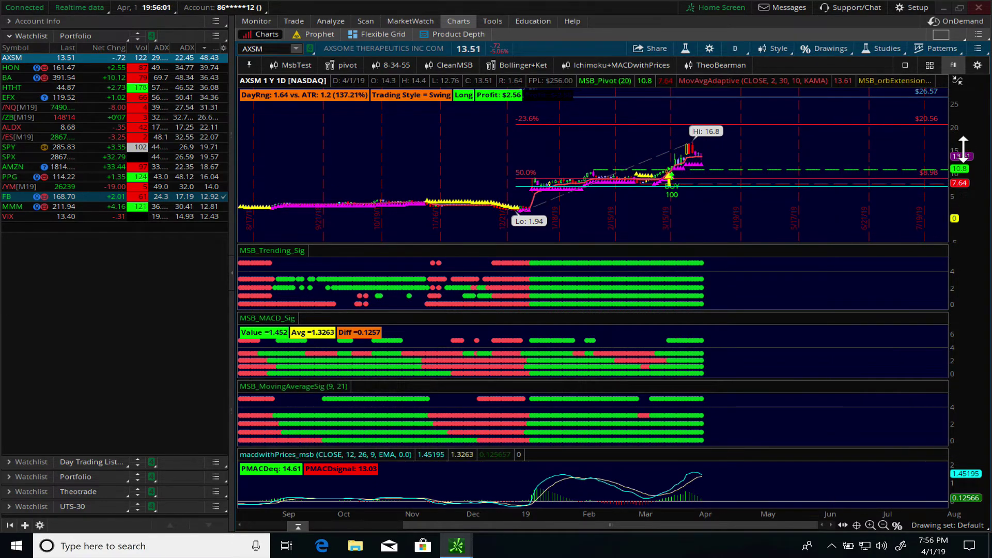
{"action": "left_click_drag", "start_coordinate": [964, 153], "coordinate": [916, 137]}
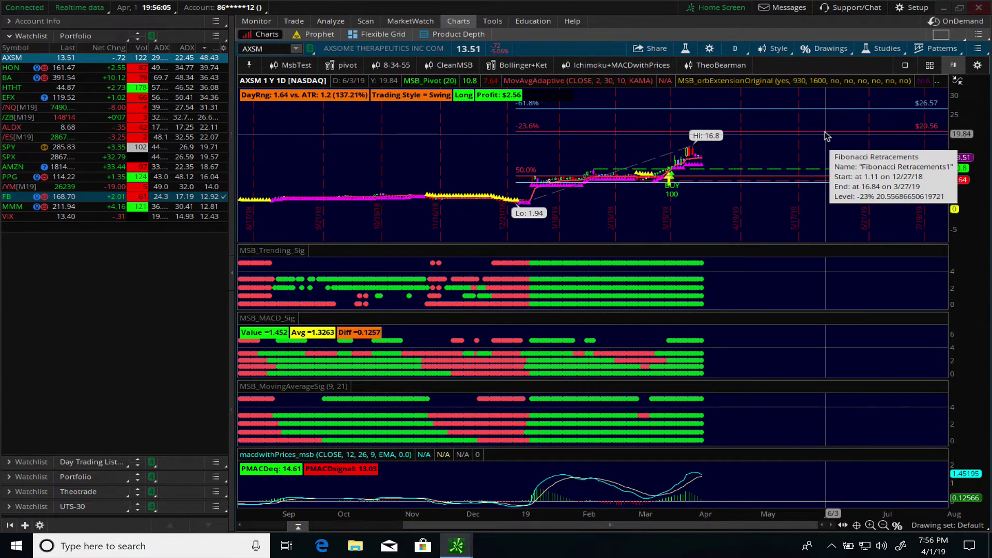
{"action": "mouse_move", "coordinate": [825, 135]}
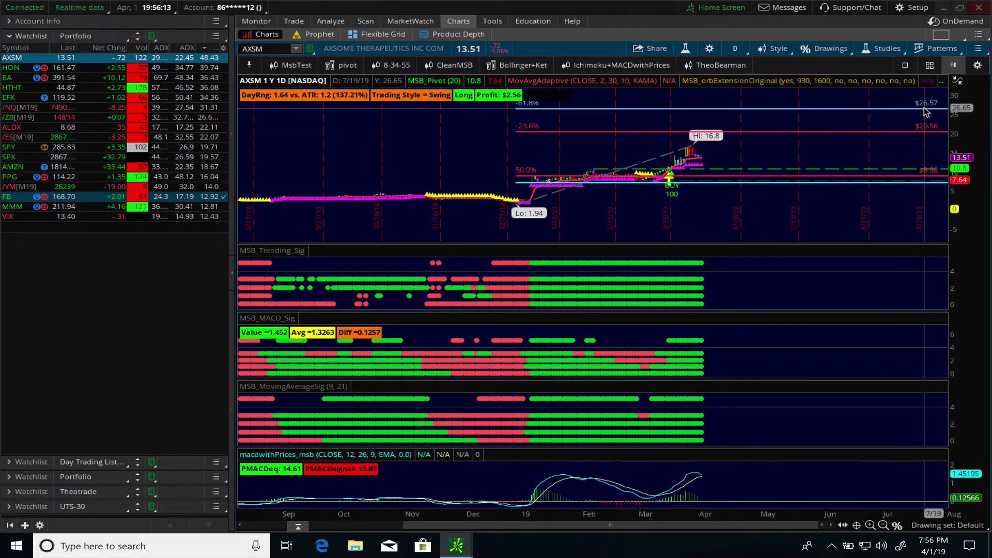
{"action": "mouse_move", "coordinate": [925, 111]}
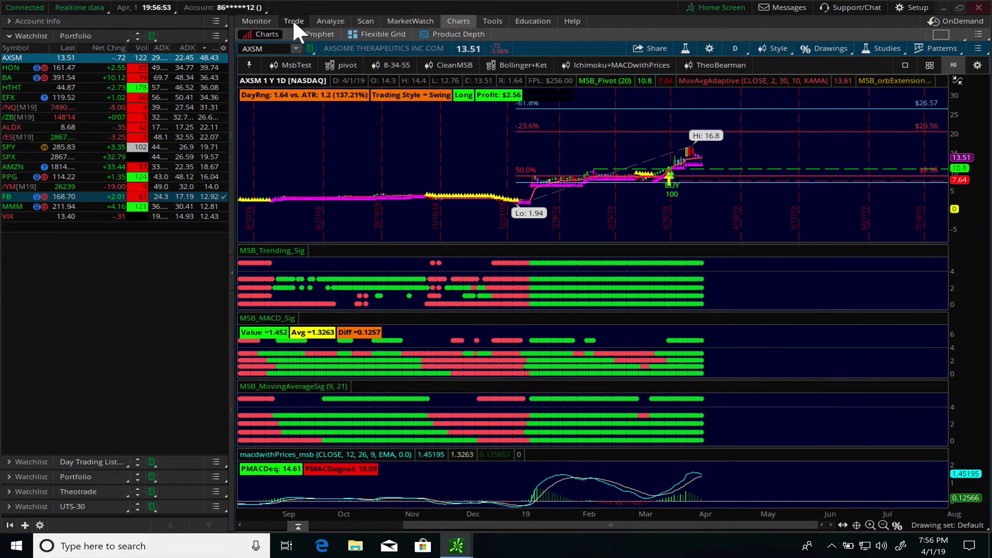
Check the Stock Hacker results, then load PPL as the symbol in the Trade tab.
{"action": "left_click", "coordinate": [360, 22]}
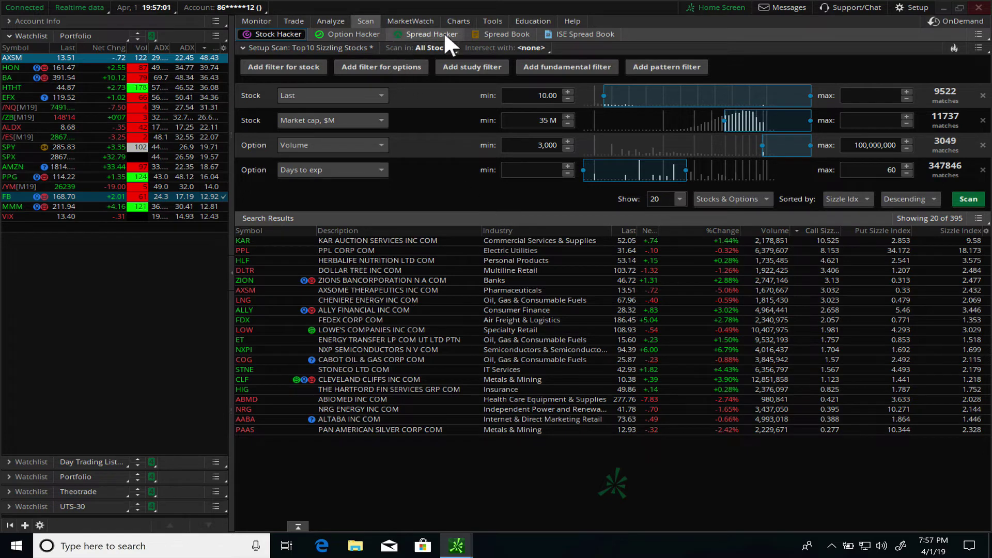
{"action": "mouse_move", "coordinate": [453, 19]}
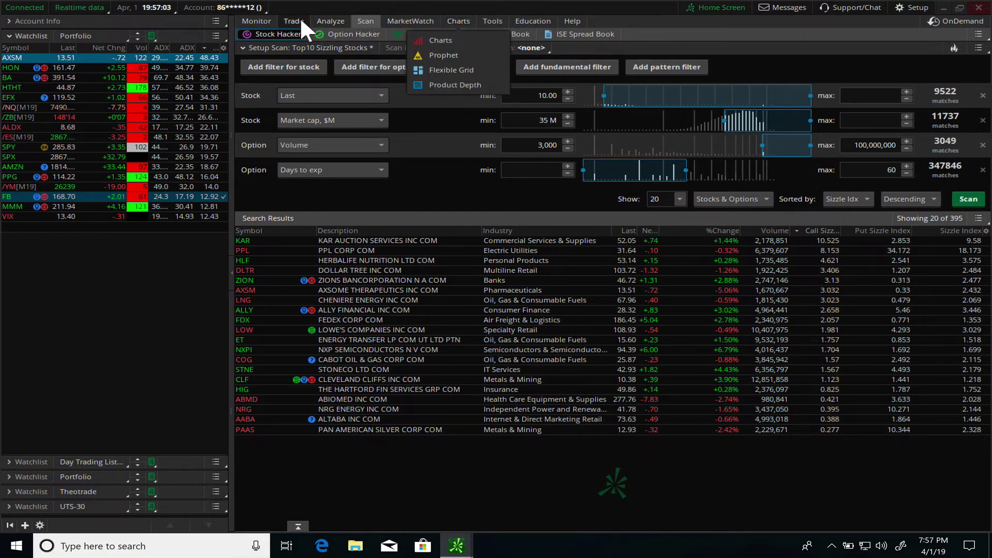
{"action": "left_click", "coordinate": [299, 19]}
{"action": "left_click", "coordinate": [282, 51]}
{"action": "type", "text": "PPL"}
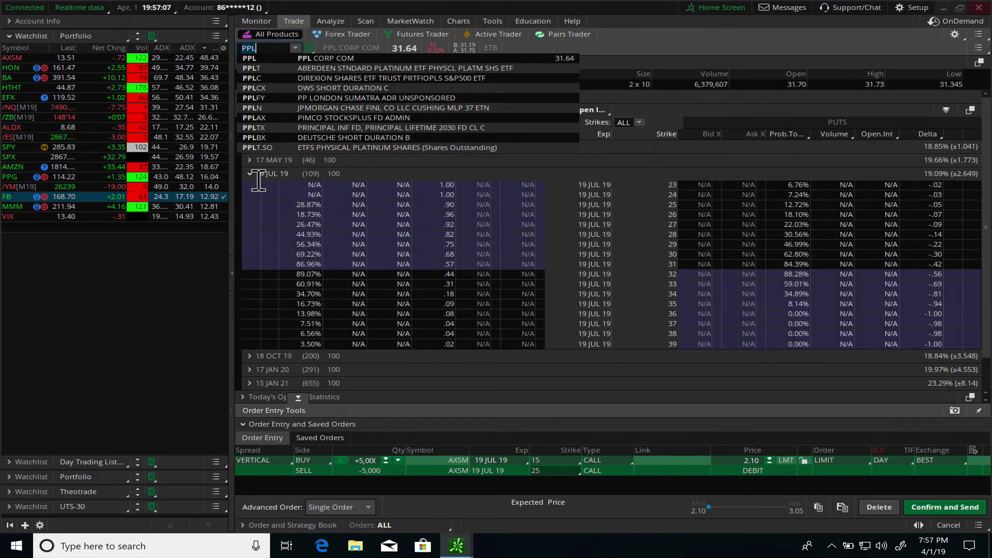
{"action": "key", "text": "Return"}
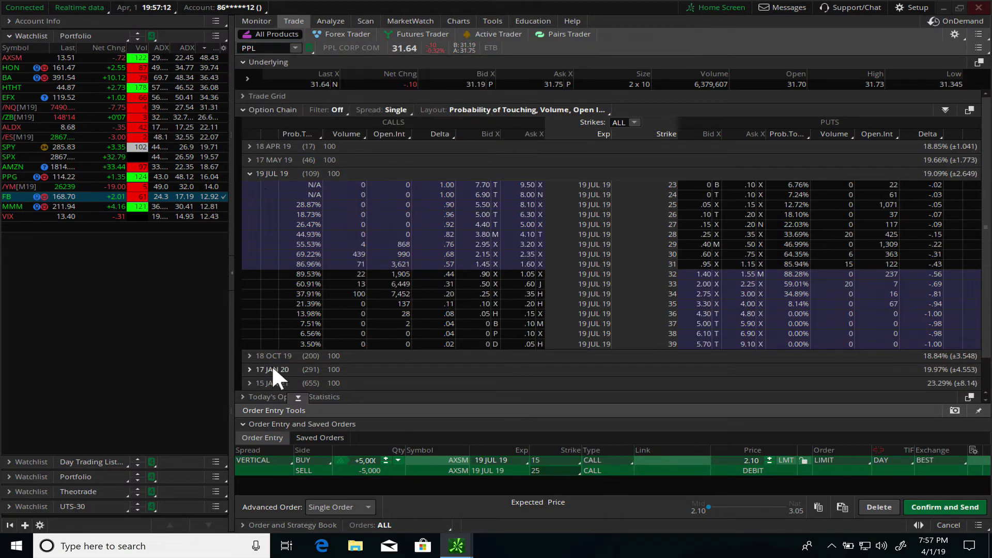
Hide Order Entry Tools, collapse 19 JUL 19, and briefly show then hide Options Time & Sales.
{"action": "left_click", "coordinate": [297, 397]}
{"action": "left_click", "coordinate": [251, 174]}
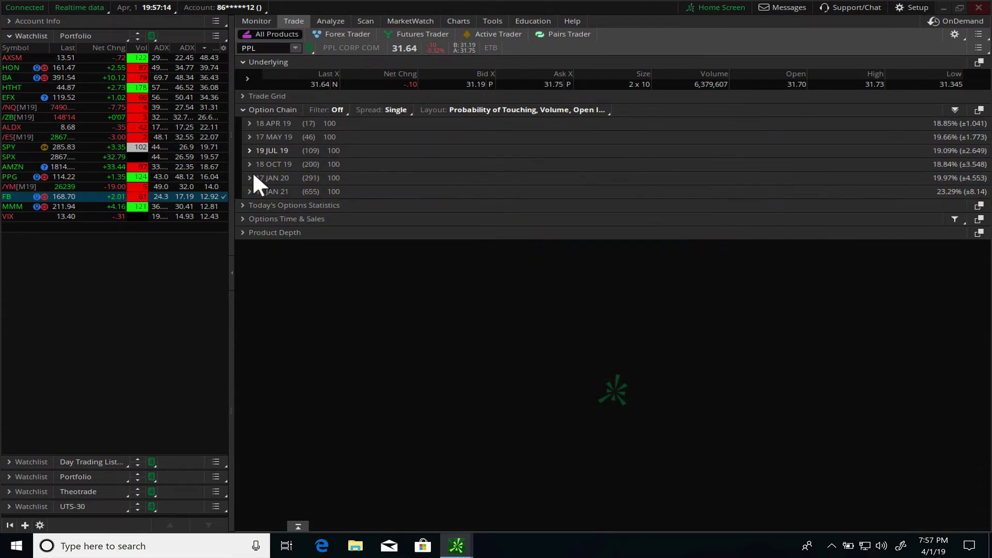
{"action": "left_click", "coordinate": [243, 218]}
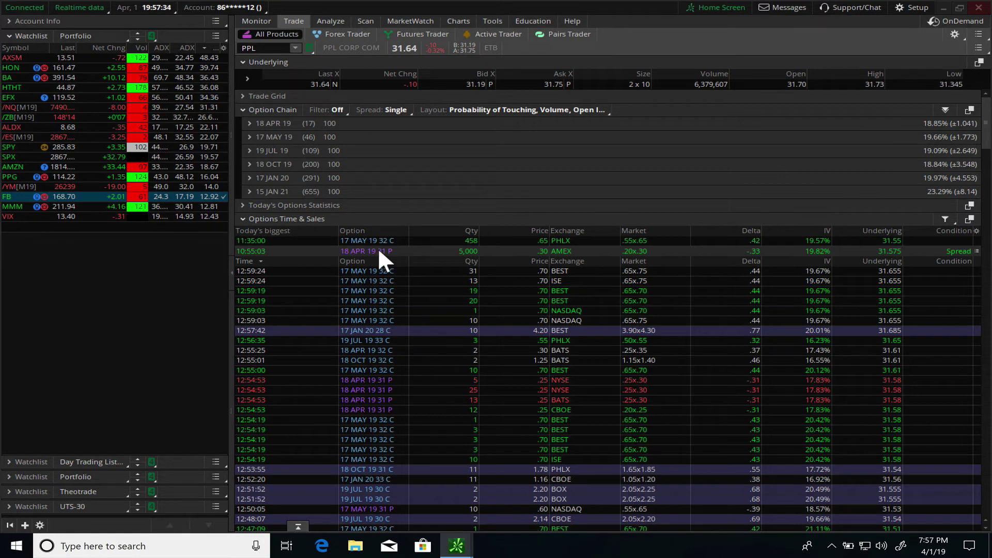
{"action": "left_click", "coordinate": [241, 218]}
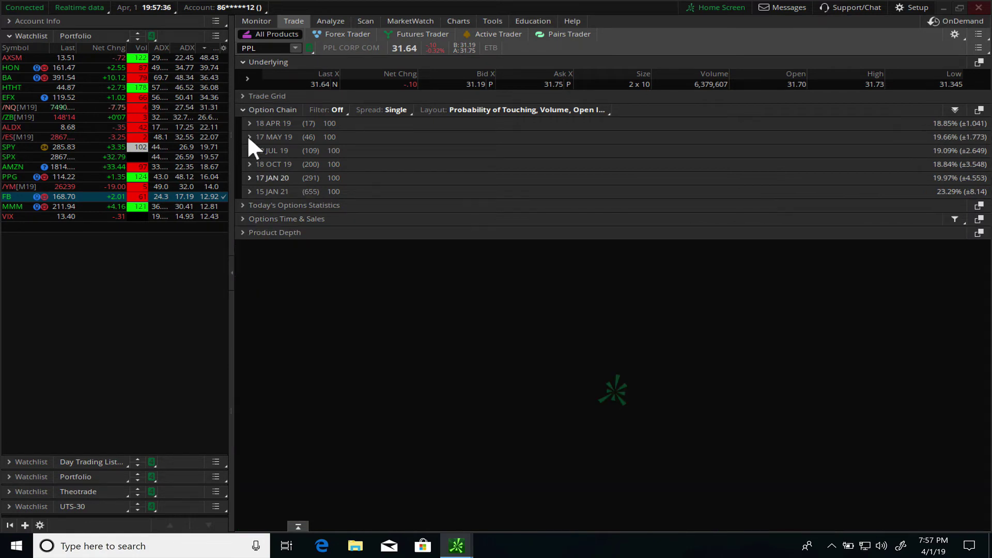
Expand PPL's 18 APR 19 calls and puts, then switch to PPL's daily chart.
{"action": "left_click", "coordinate": [249, 123]}
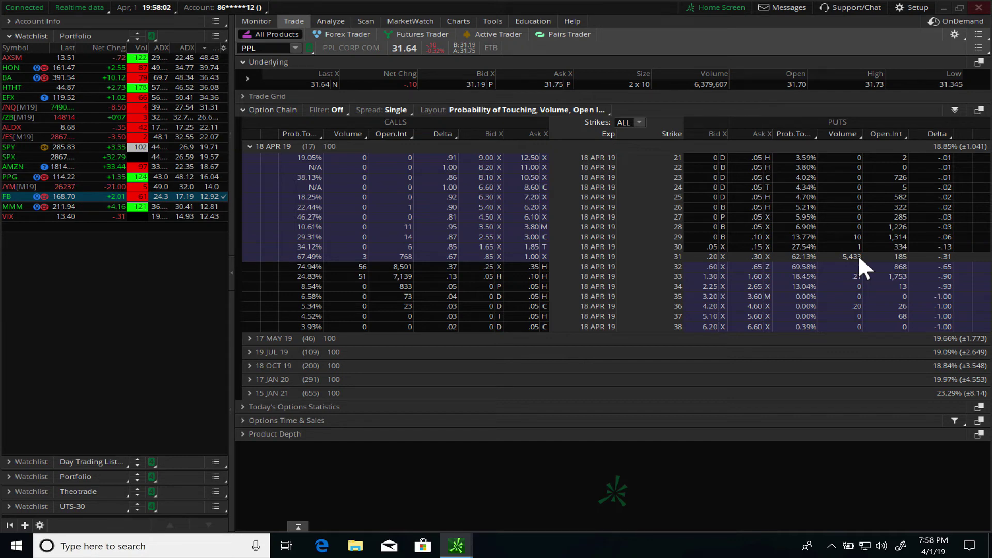
{"action": "mouse_move", "coordinate": [463, 20]}
{"action": "left_click", "coordinate": [459, 21]}
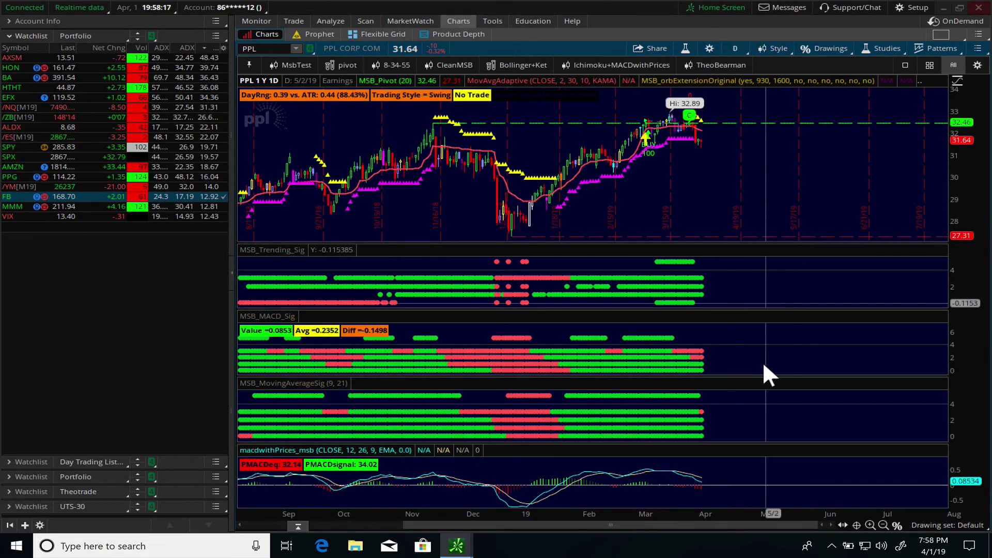
Set the PPL chart's timeframe to 30 days of 30-minute bars.
{"action": "left_click", "coordinate": [870, 524]}
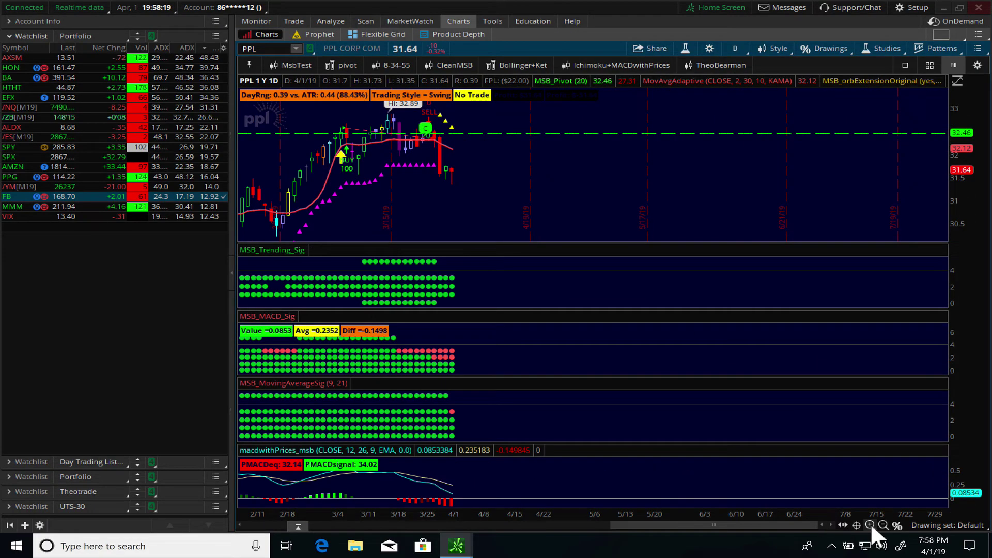
{"action": "left_click_drag", "start_coordinate": [762, 524], "coordinate": [669, 512]}
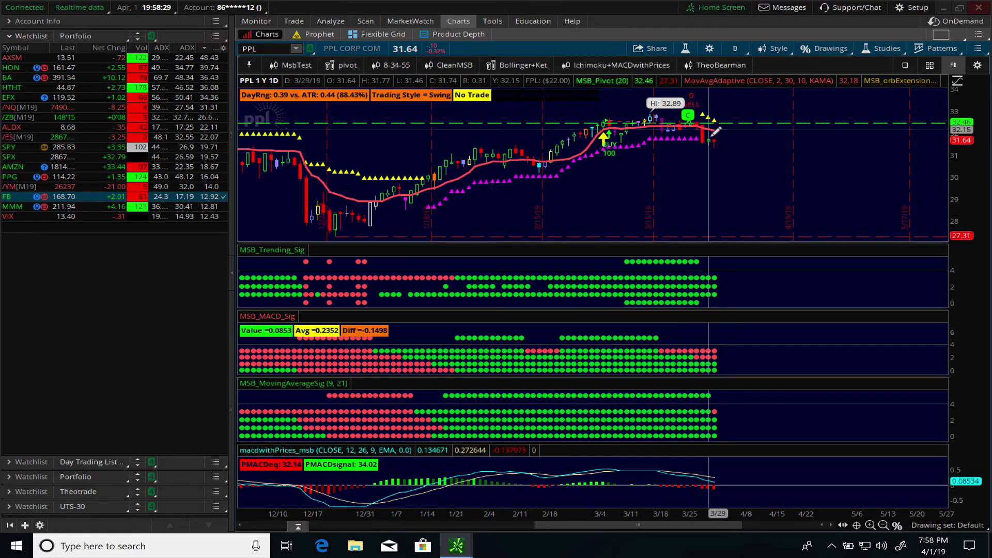
{"action": "left_click", "coordinate": [736, 48]}
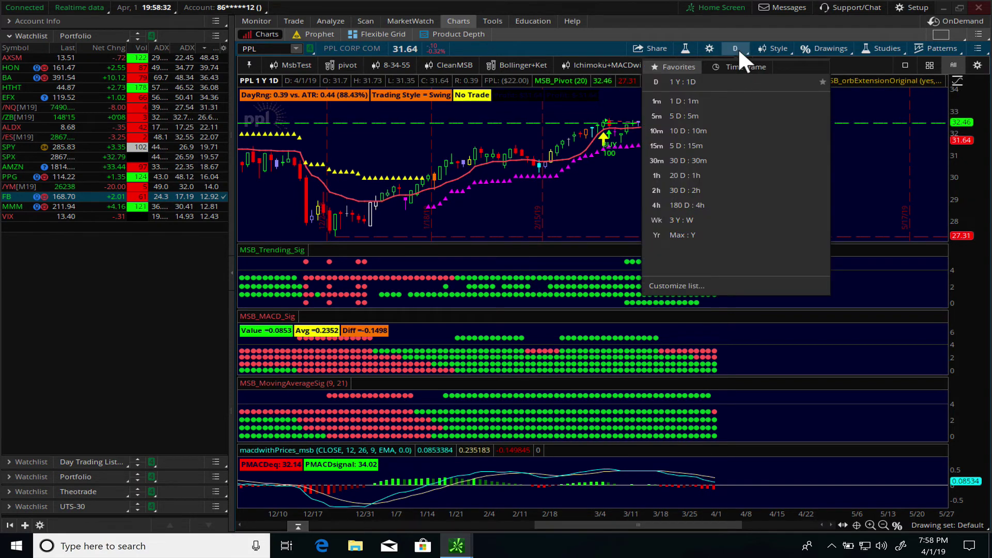
{"action": "left_click", "coordinate": [687, 161]}
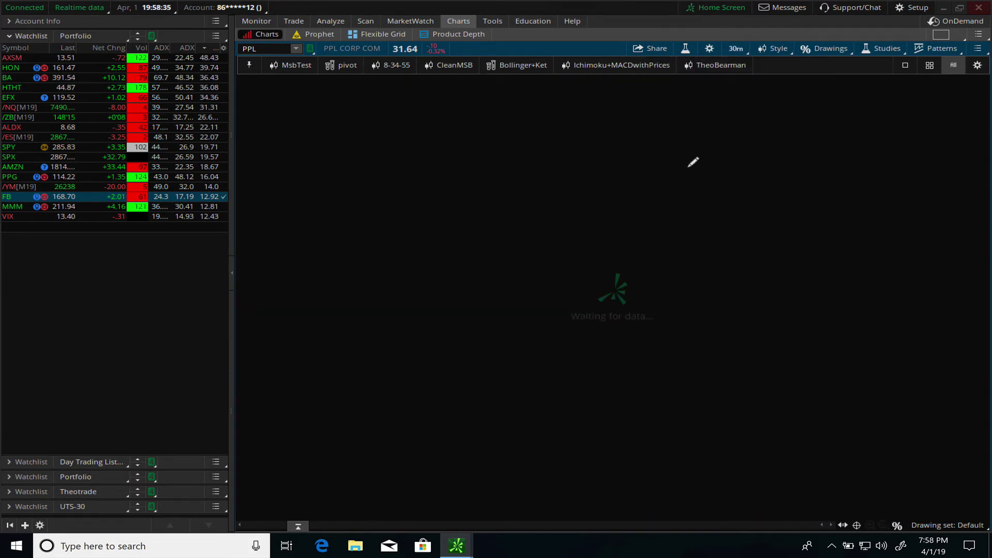